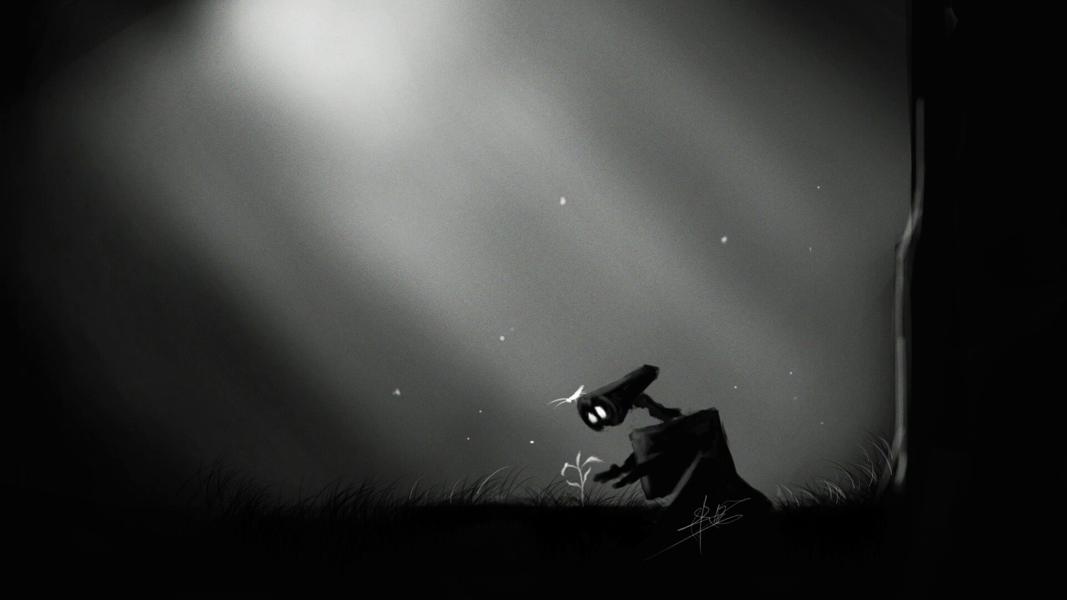
# Show the Movies folder's location and movie subfolders, and check the contents of the (500) Days of Summer (2009) folder.
pyautogui.moveTo(84, 107); pyautogui.dragTo(283, 92)
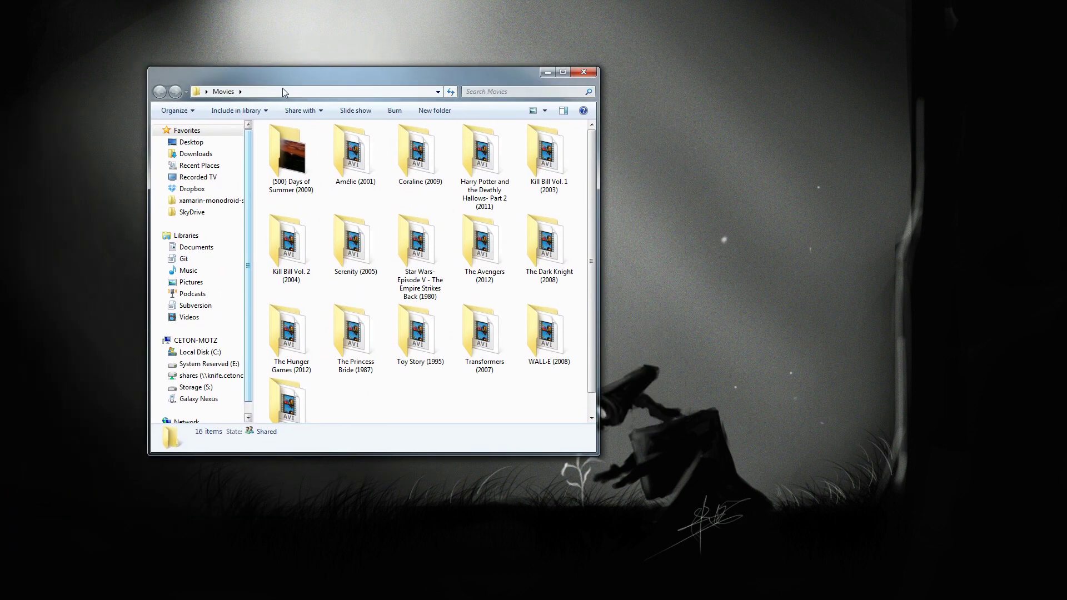
pyautogui.click(284, 91)
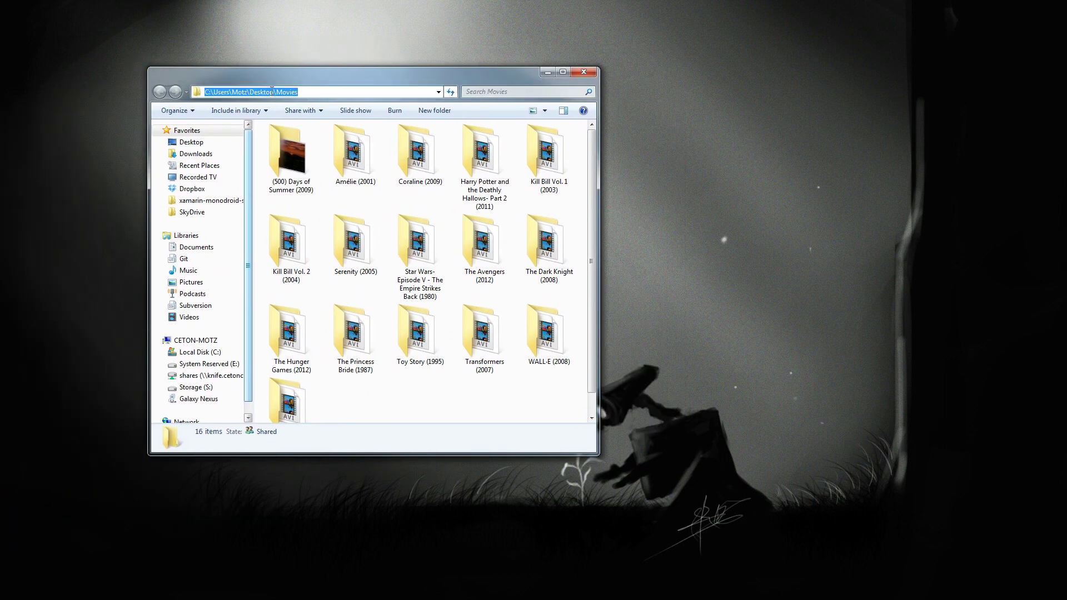
pyautogui.click(295, 155)
pyautogui.click(343, 154)
pyautogui.click(396, 160)
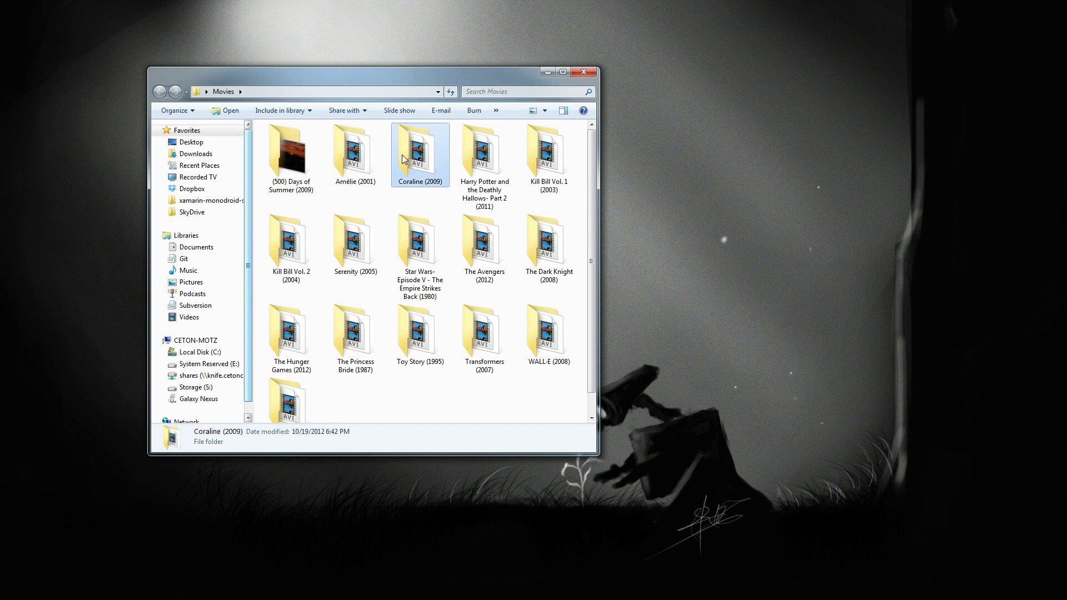
pyautogui.click(483, 151)
pyautogui.doubleClick(294, 153)
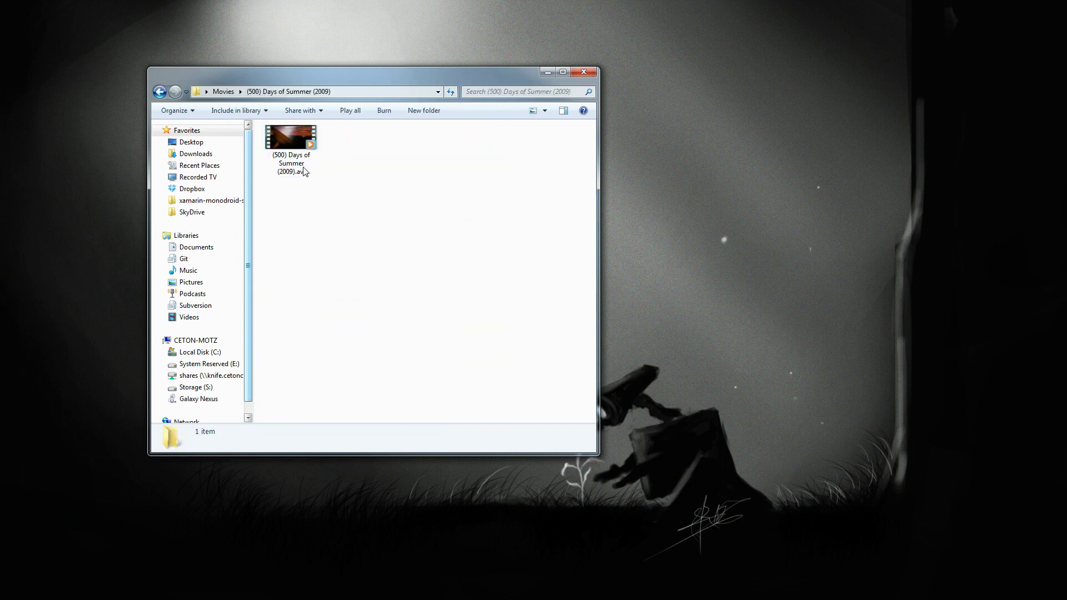
pyautogui.click(222, 92)
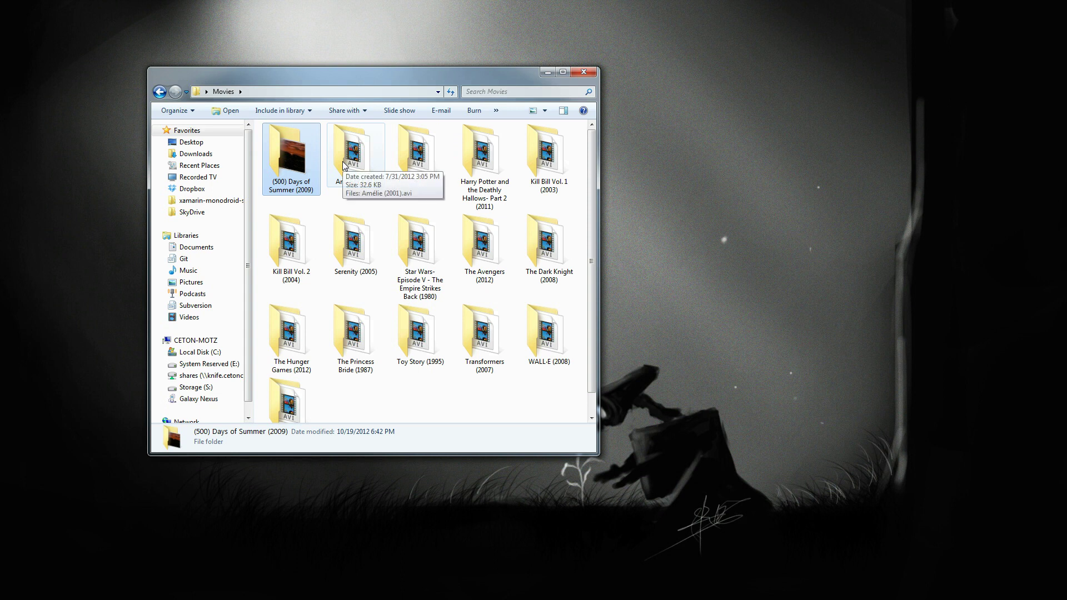
# Check the contents of the Serenity (2005) and Harry Potter folders, return to Movies and minimize the folder window.
pyautogui.doubleClick(364, 244)
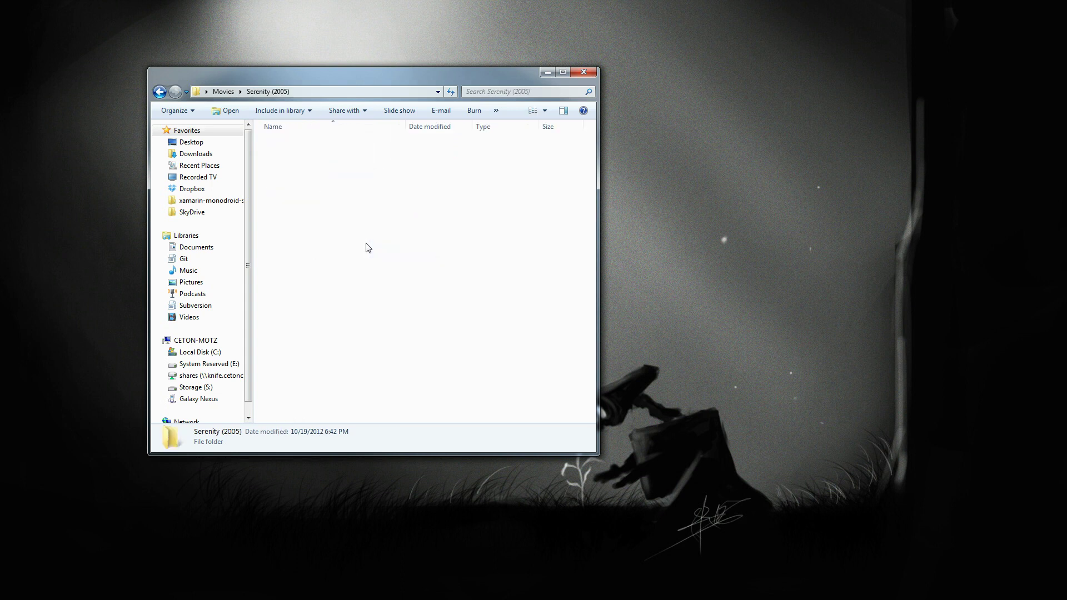
pyautogui.click(229, 91)
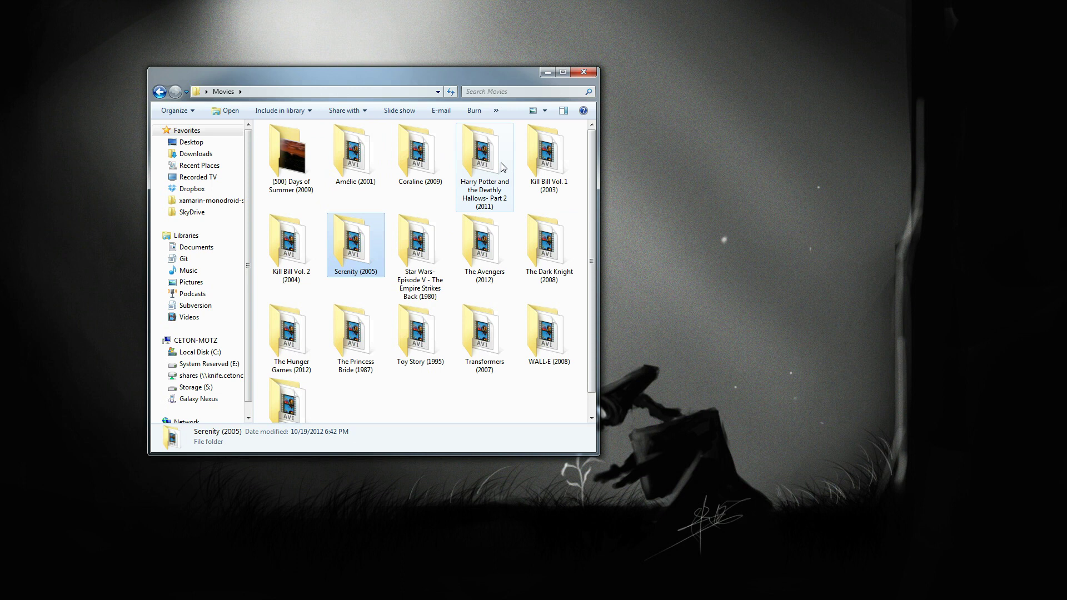
pyautogui.doubleClick(482, 158)
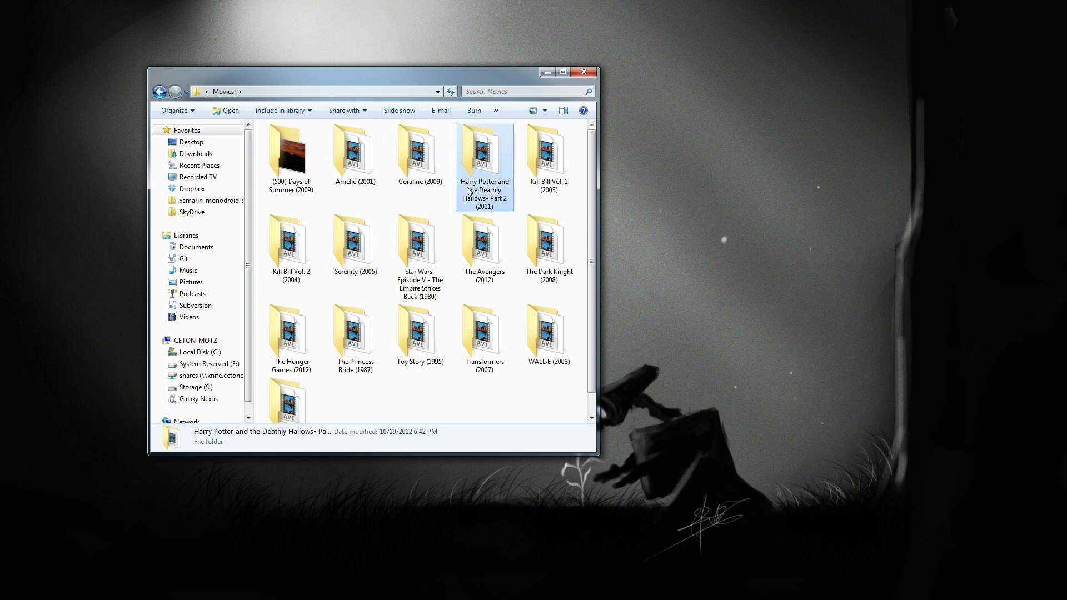
pyautogui.click(224, 92)
pyautogui.click(547, 72)
# Switch to Windows Media Center, view the synopsis for Serenity (2005) in the movie library, and minimize the window.
pyautogui.doubleClick(25, 444)
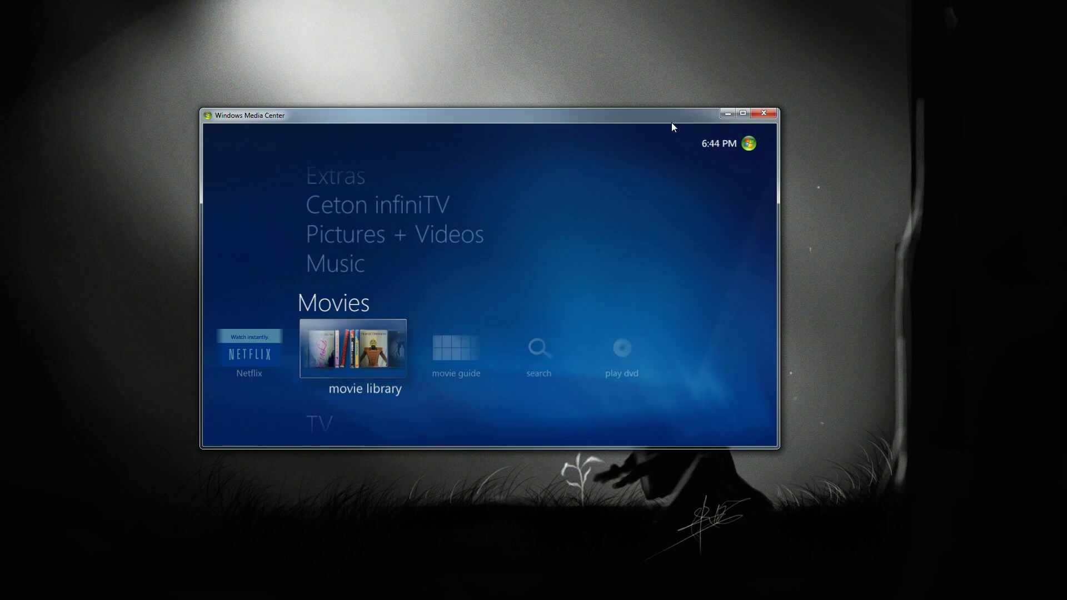
pyautogui.click(332, 367)
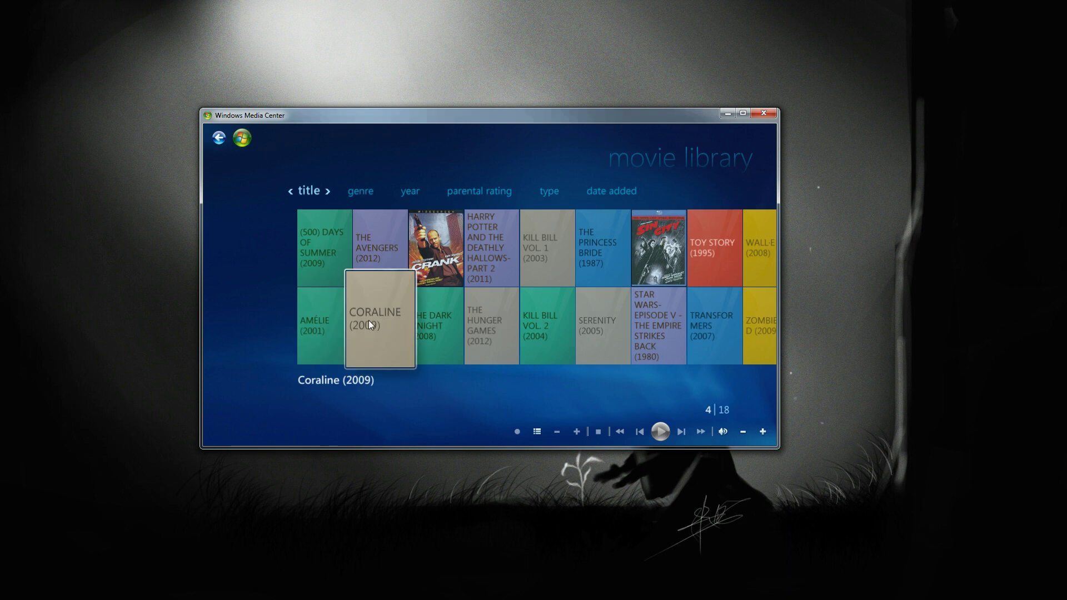
pyautogui.click(585, 322)
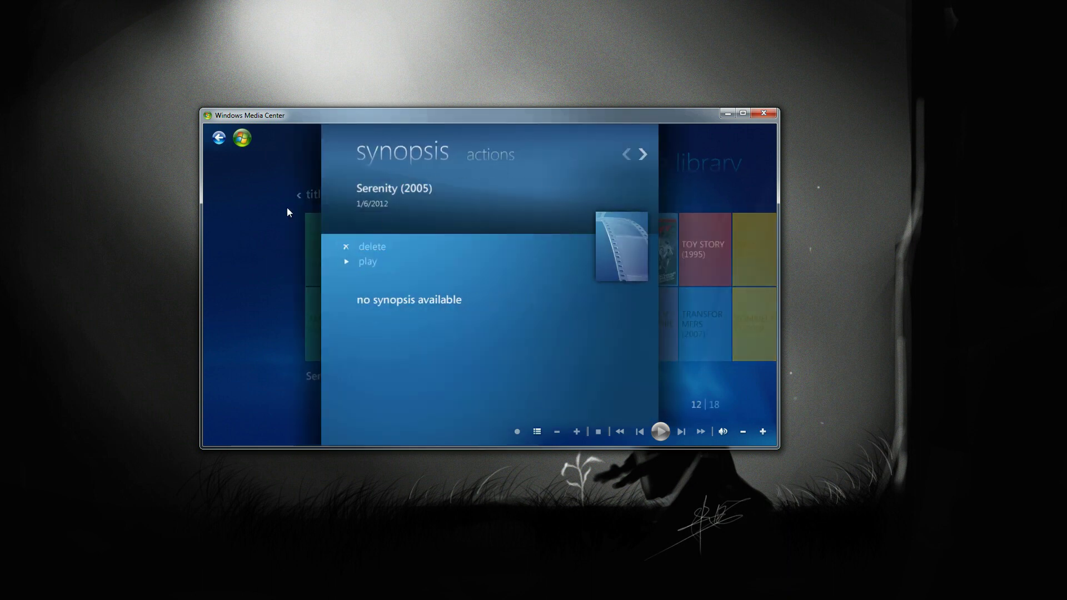
pyautogui.click(218, 138)
pyautogui.click(219, 137)
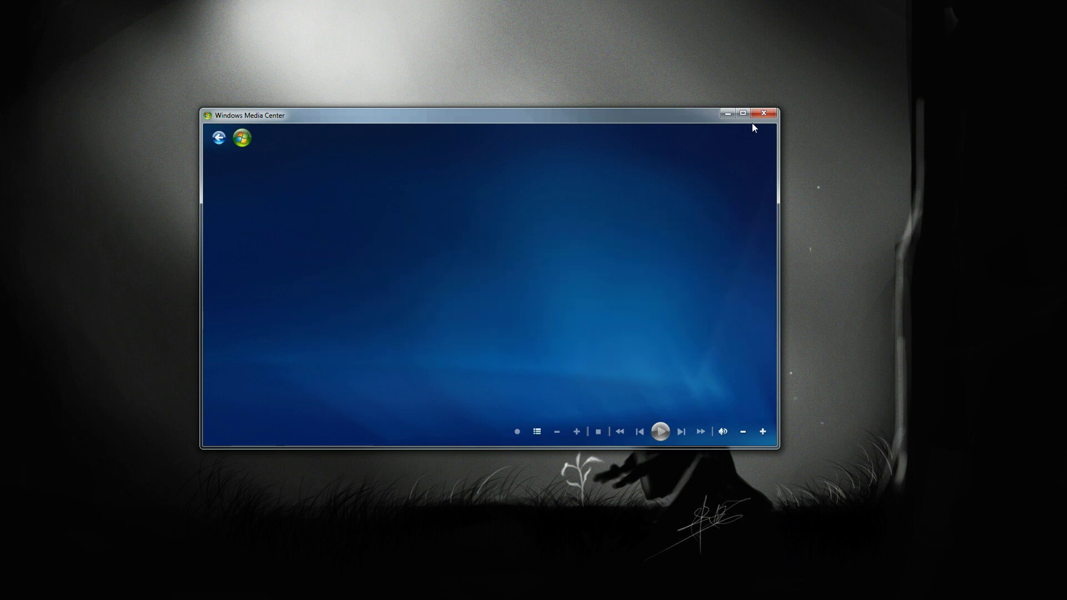
pyautogui.click(722, 114)
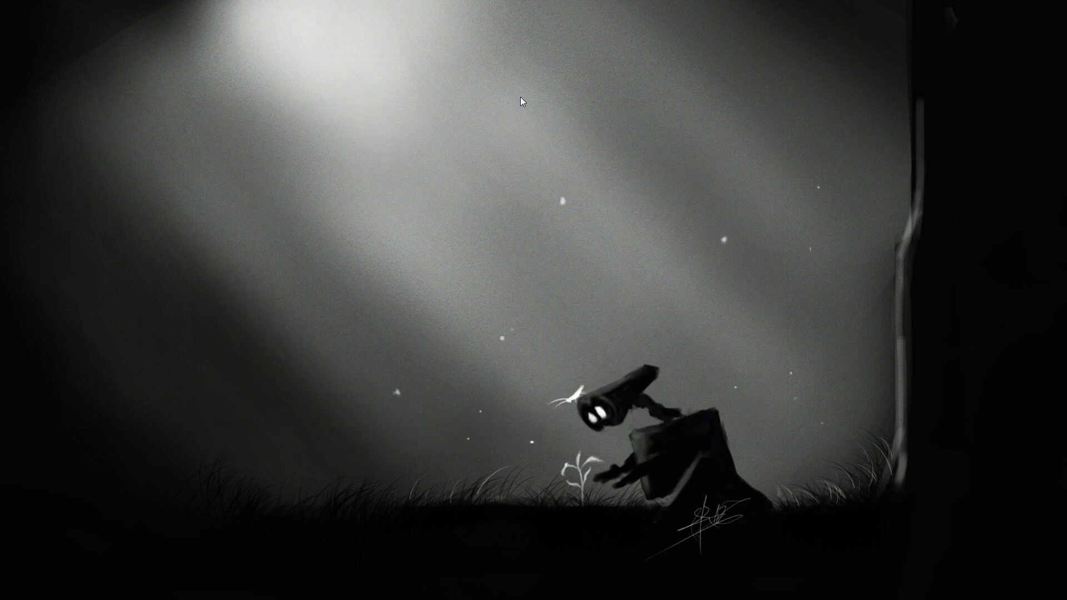
# Switch to Ceton Companion in the phone emulator and view its movie gallery by new and by title.
pyautogui.hotkey('alt', 'Tab')
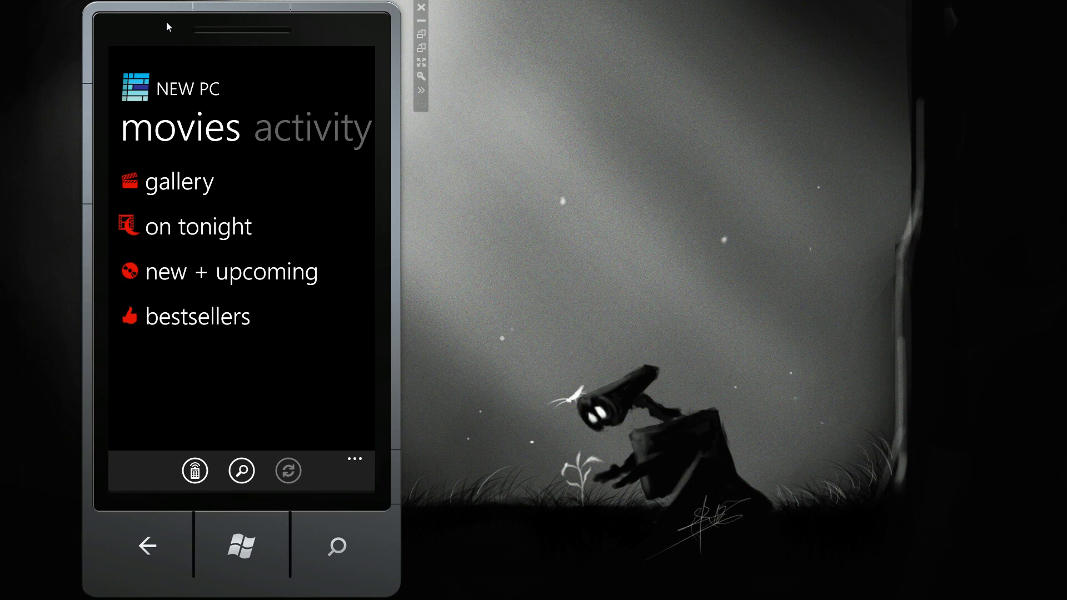
pyautogui.click(178, 179)
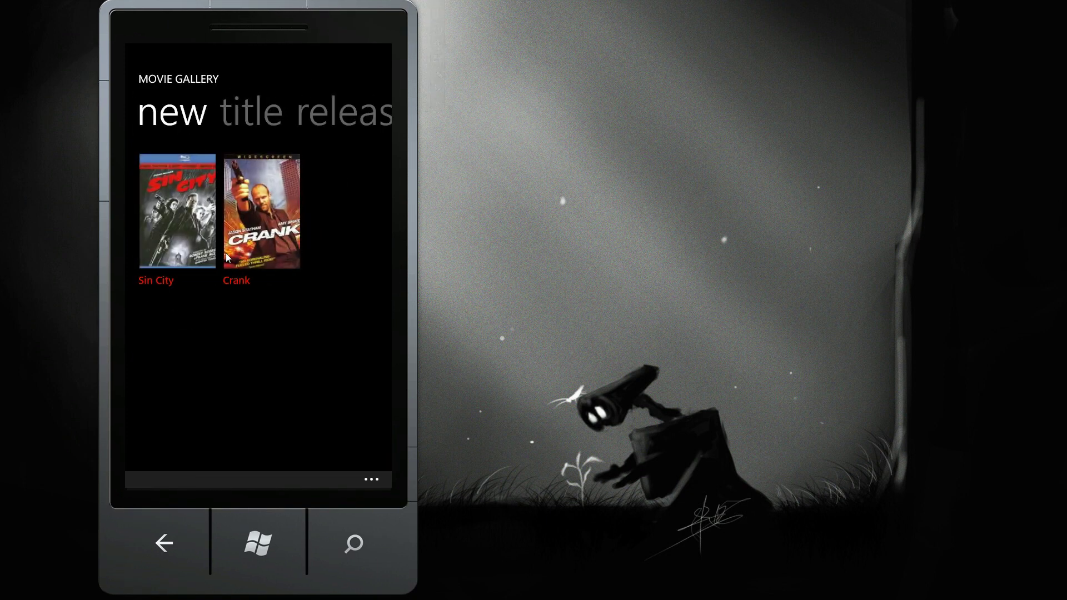
pyautogui.moveTo(244, 305); pyautogui.dragTo(133, 297)
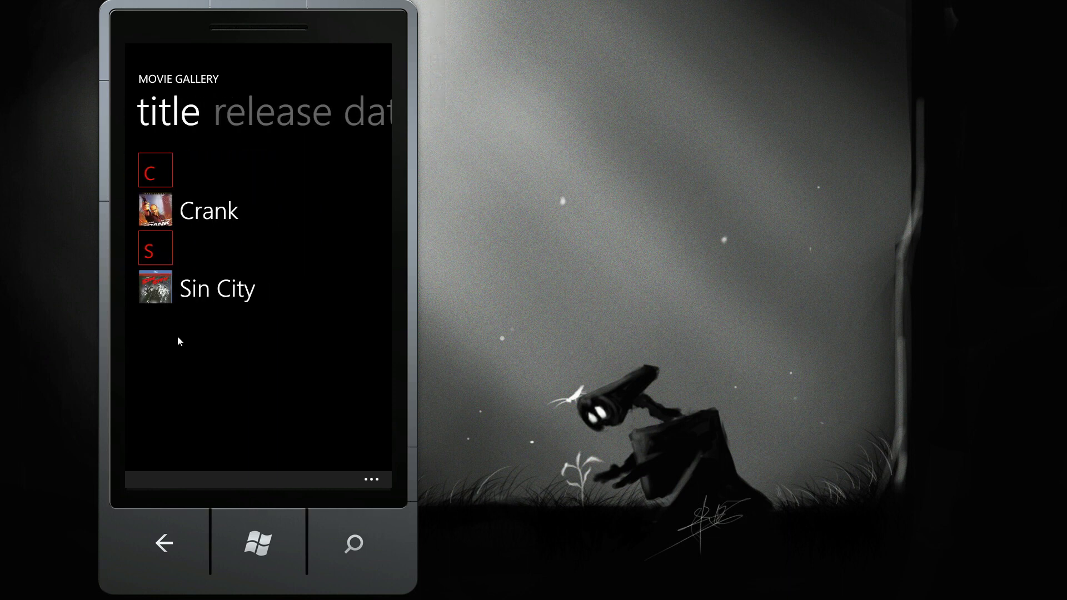
pyautogui.moveTo(196, 346); pyautogui.dragTo(315, 355)
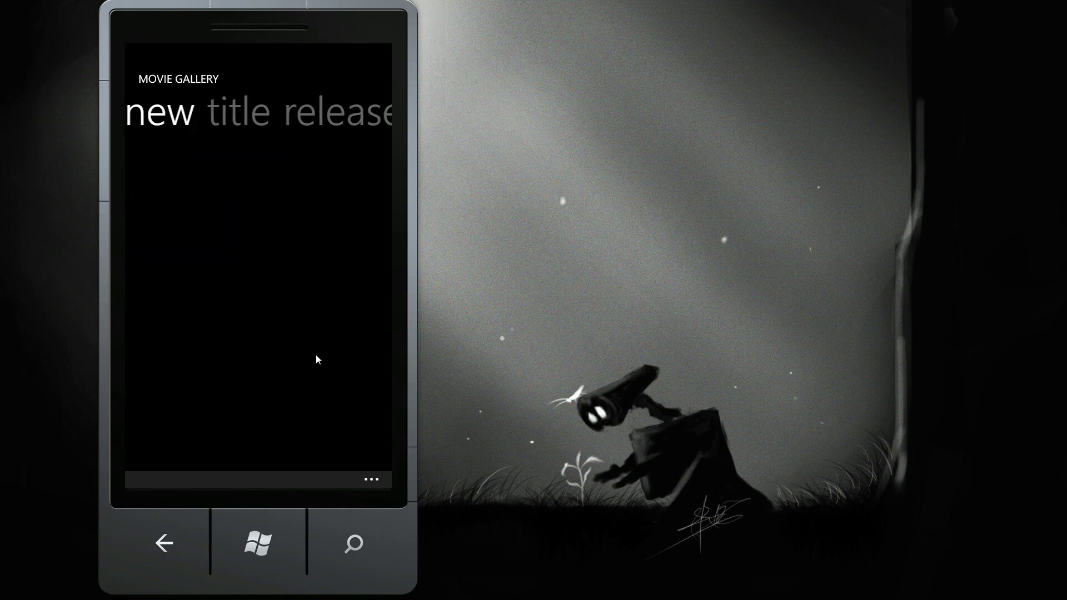
pyautogui.click(166, 545)
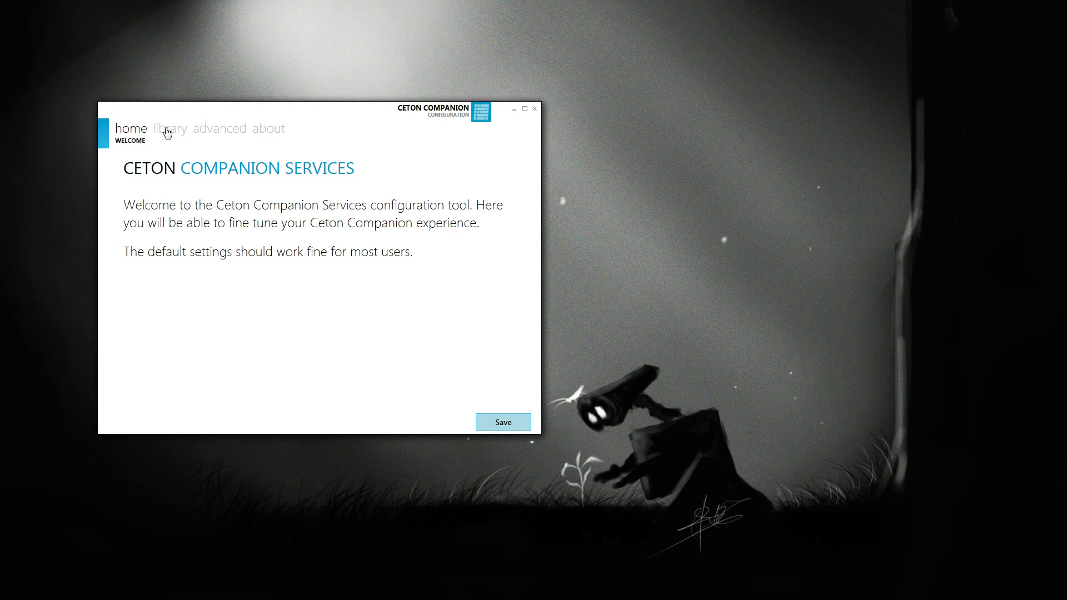
# Add the desktop's Movies folder to the movie libraries in the Ceton Companion configuration tool.
pyautogui.click(167, 132)
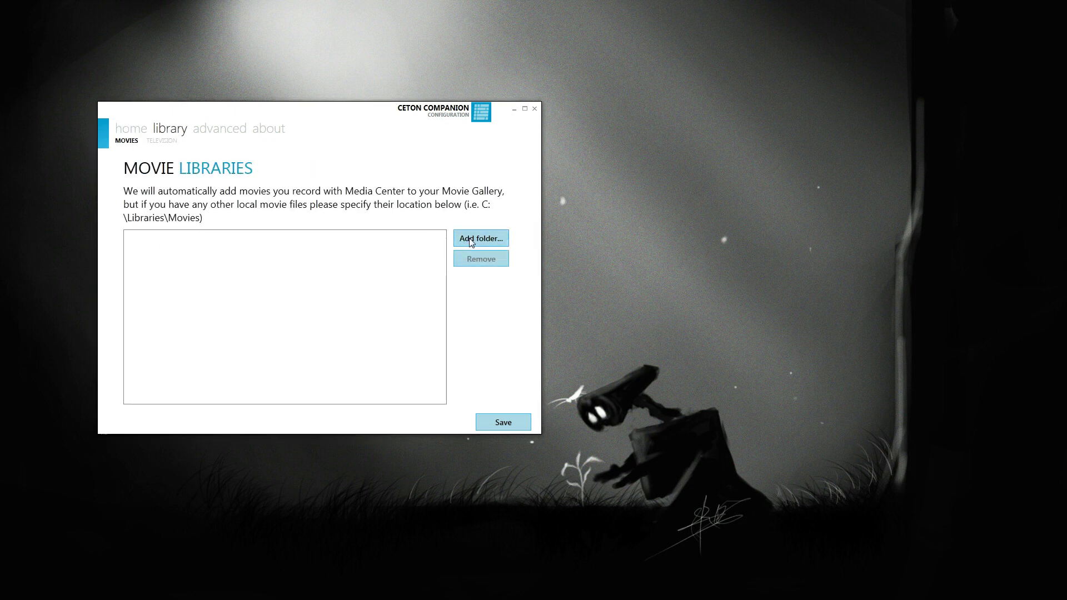
pyautogui.click(470, 239)
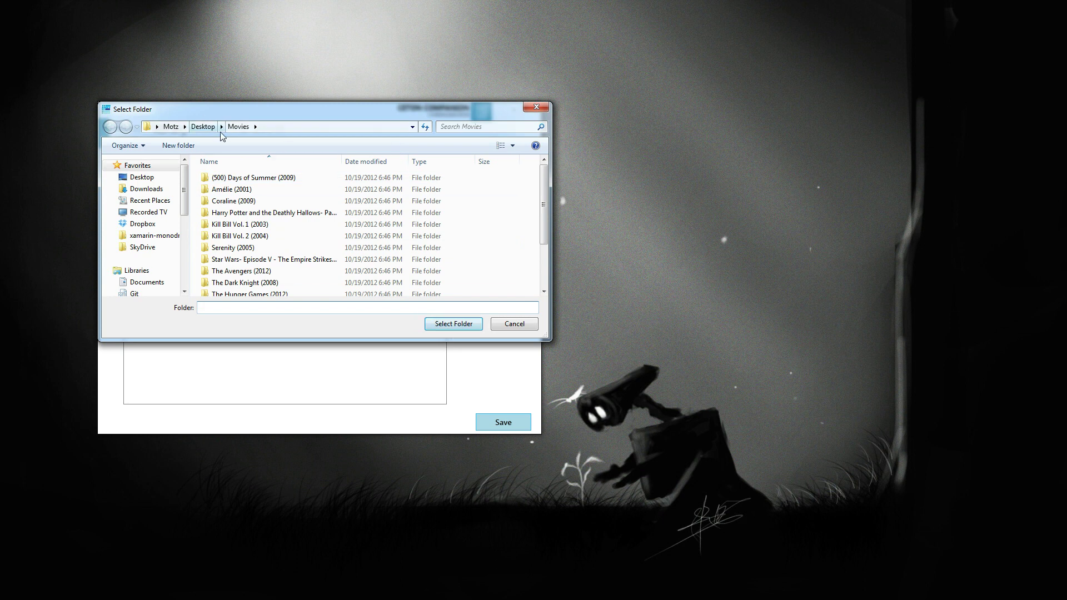
pyautogui.click(453, 323)
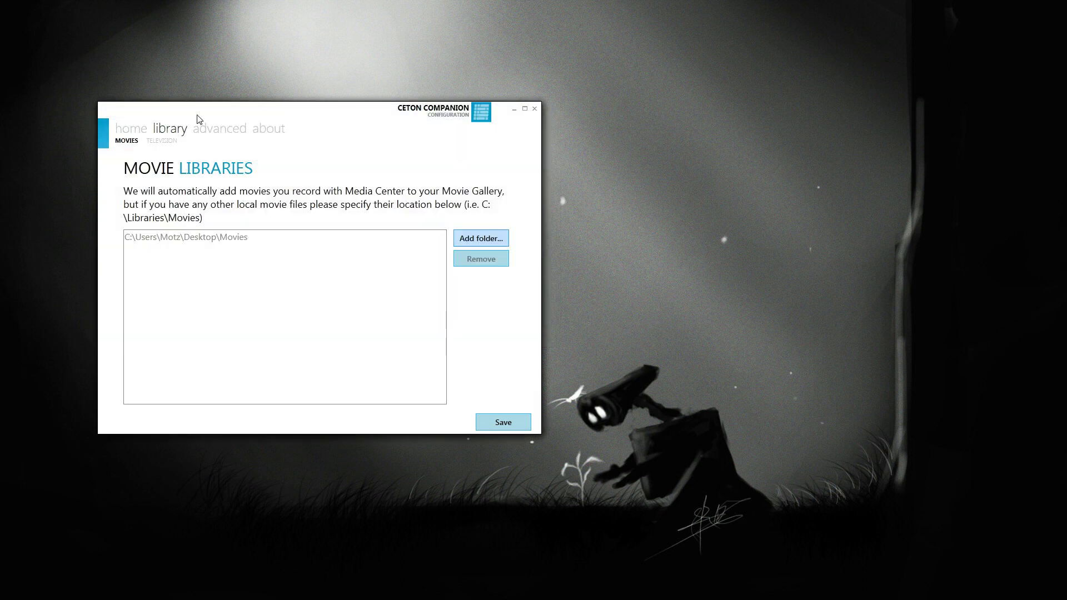
# Review the advanced metadata and artwork settings, save the configuration and close the configuration tool.
pyautogui.click(207, 132)
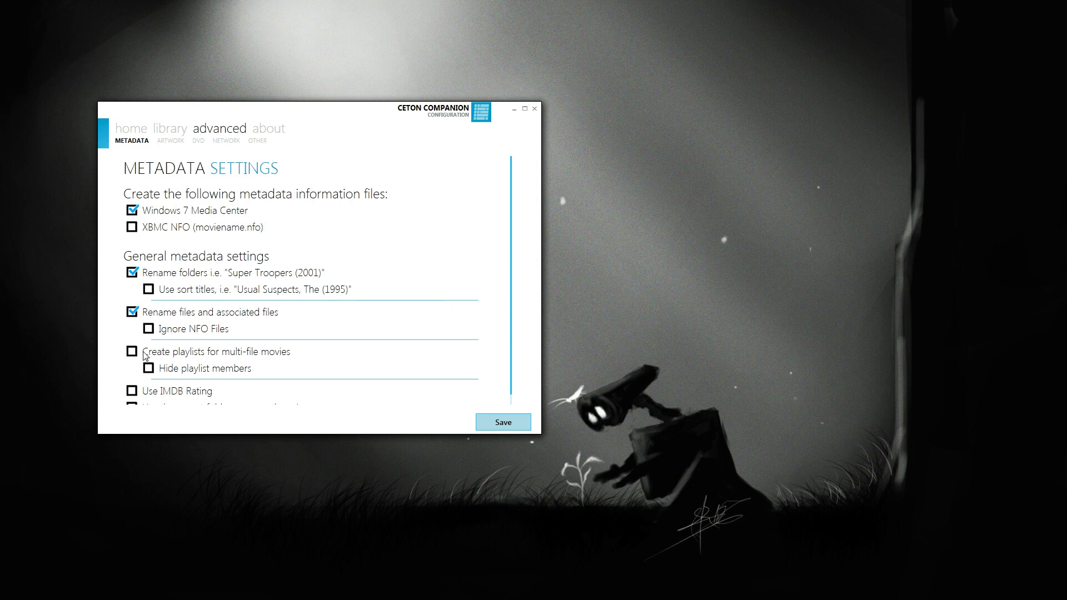
pyautogui.click(170, 141)
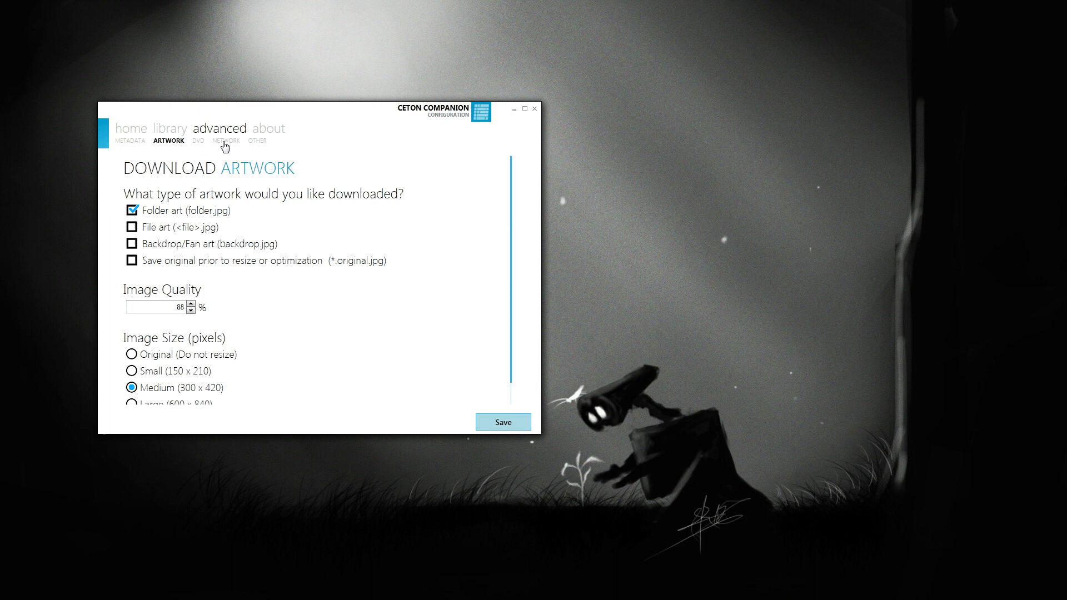
pyautogui.click(502, 424)
pyautogui.click(420, 327)
pyautogui.click(534, 110)
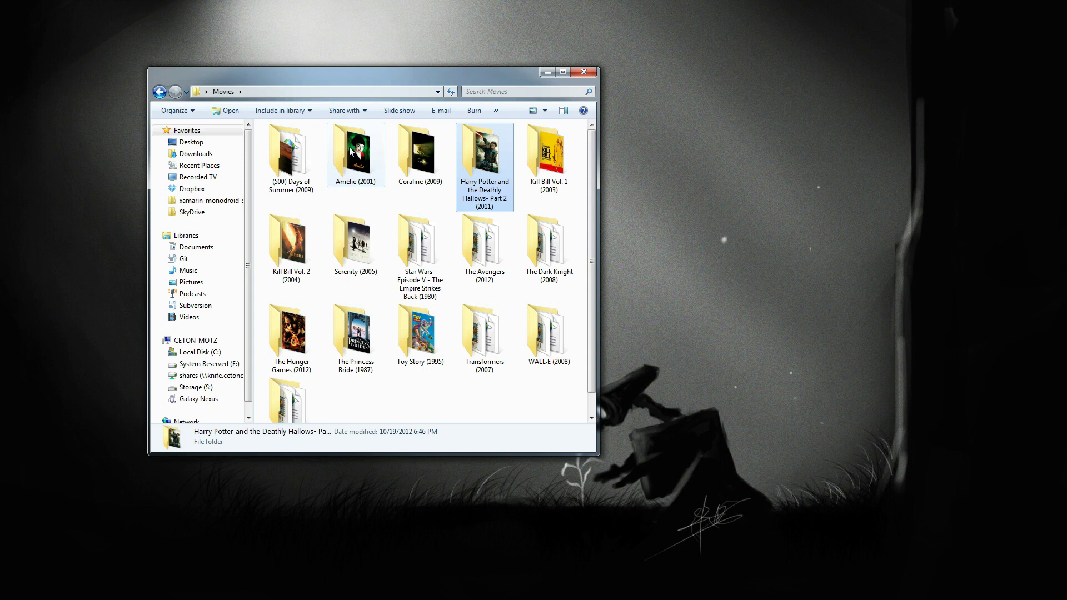
# Check the Amélie (2001) folder for its metadata file and cover images, and return to the Movies folder.
pyautogui.doubleClick(334, 157)
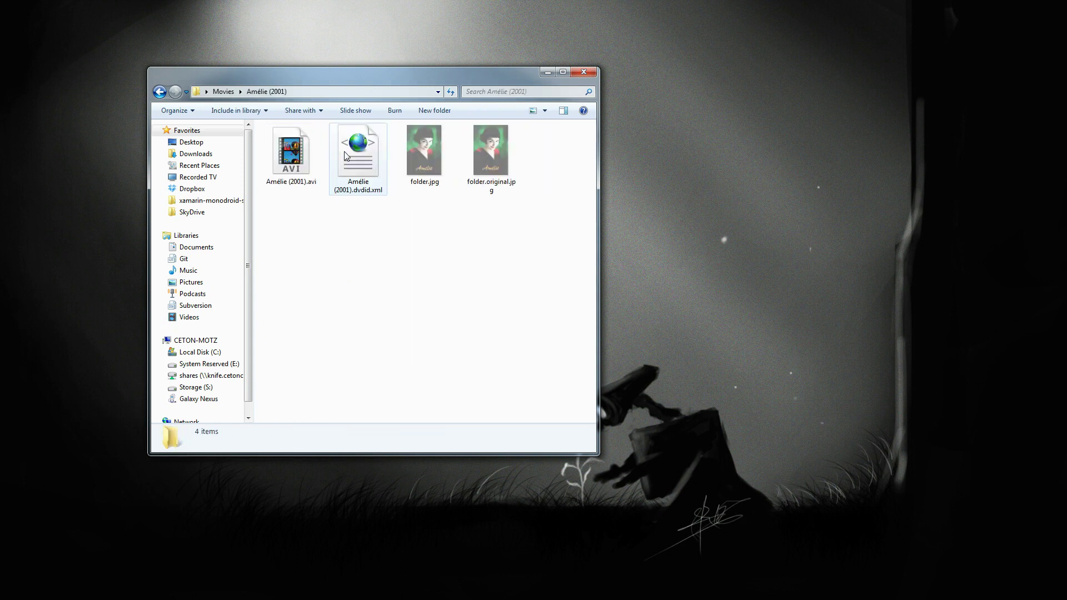
pyautogui.click(437, 153)
pyautogui.click(373, 163)
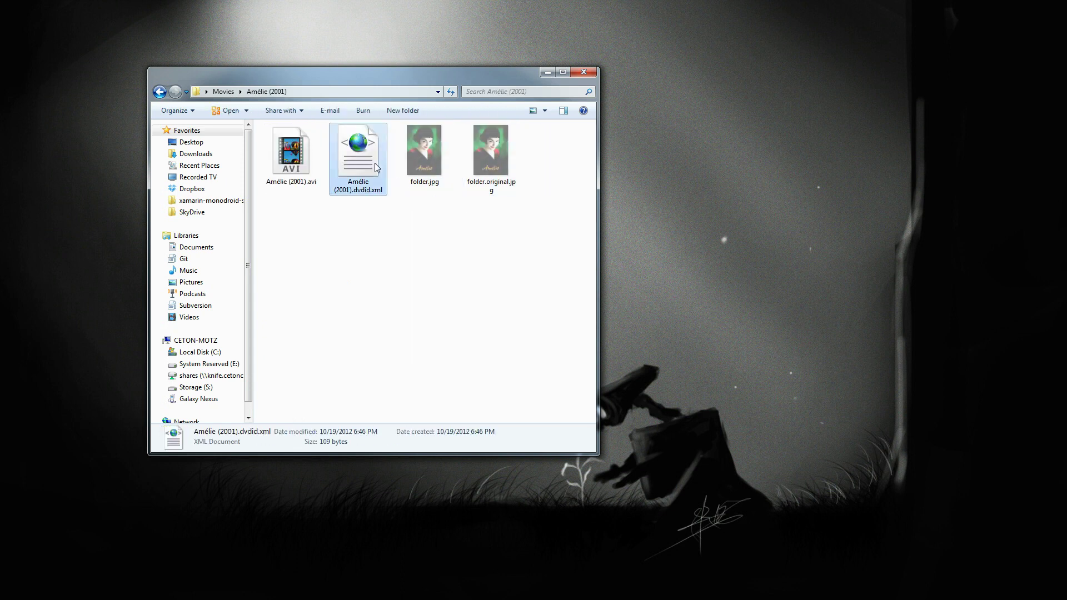
pyautogui.press('BackSpace')
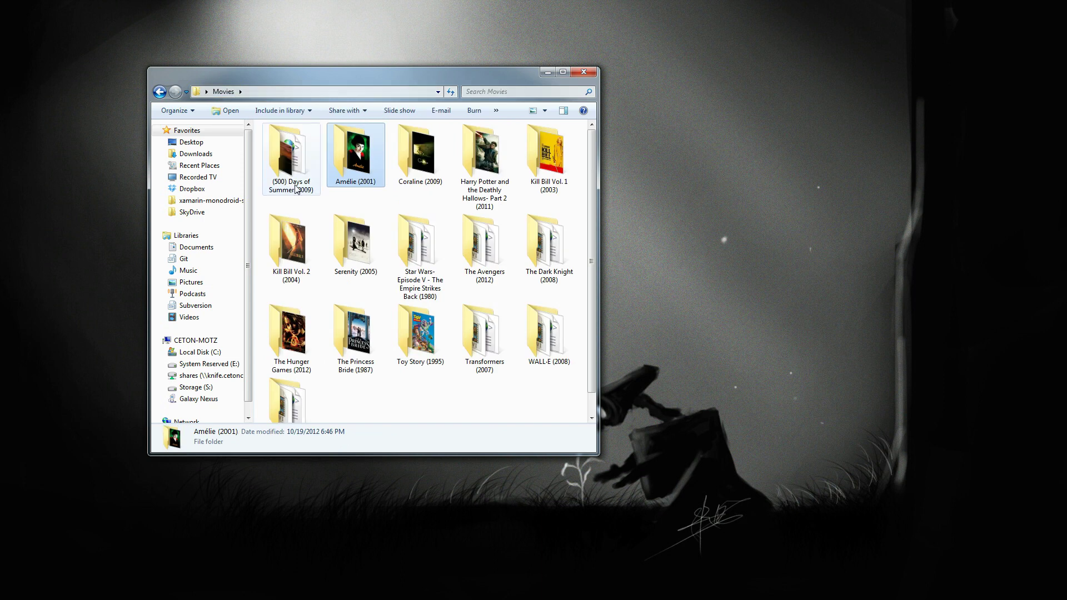
# Check the Transformers (2007) folder for downloaded artwork and metadata, return to Movies and minimize the folder window.
pyautogui.click(484, 333)
pyautogui.doubleClick(484, 333)
pyautogui.click(354, 161)
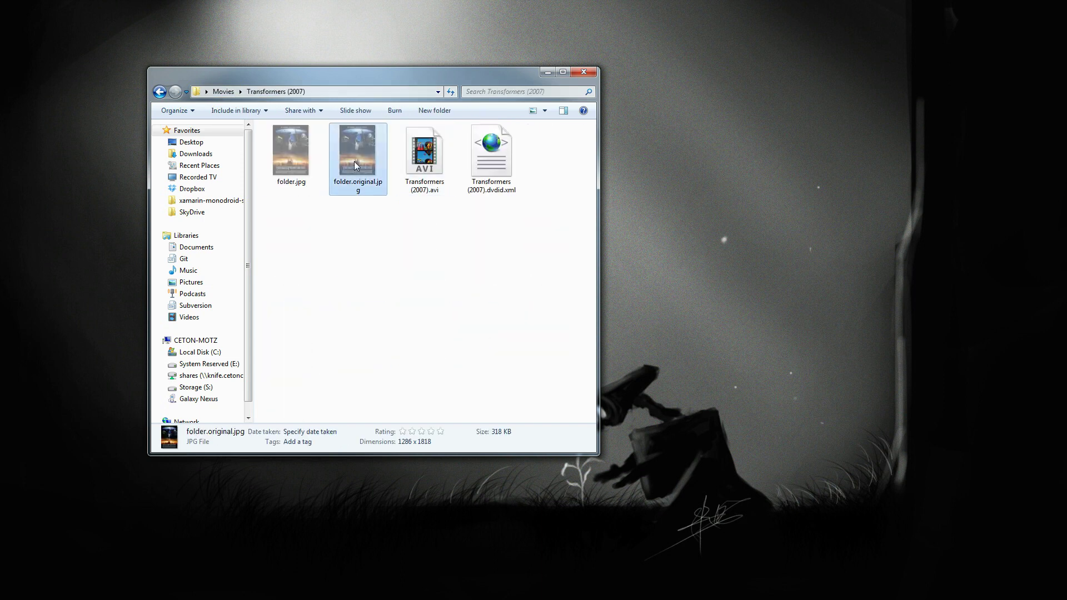
pyautogui.click(218, 91)
pyautogui.click(547, 72)
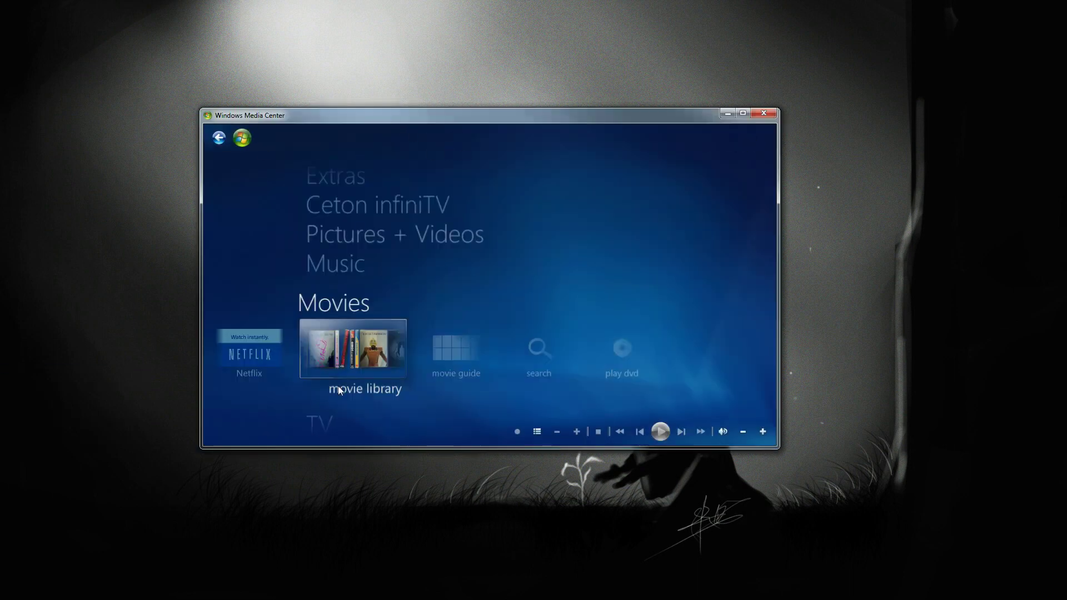
# Open the Media Center movie library, read the full synopsis for (500) Days of Summer, and close Media Center.
pyautogui.click(354, 352)
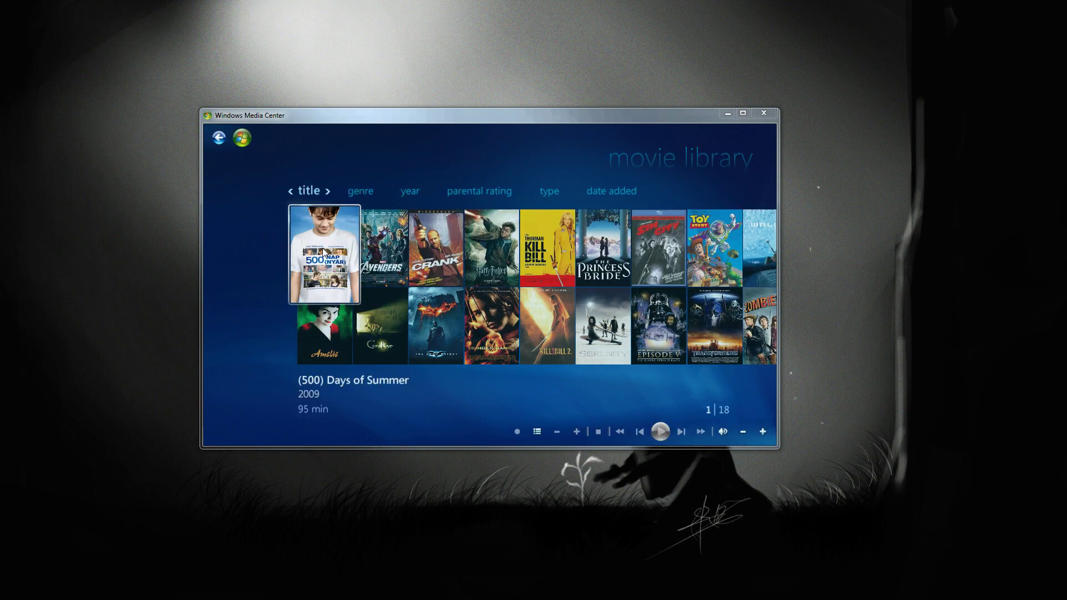
pyautogui.click(322, 248)
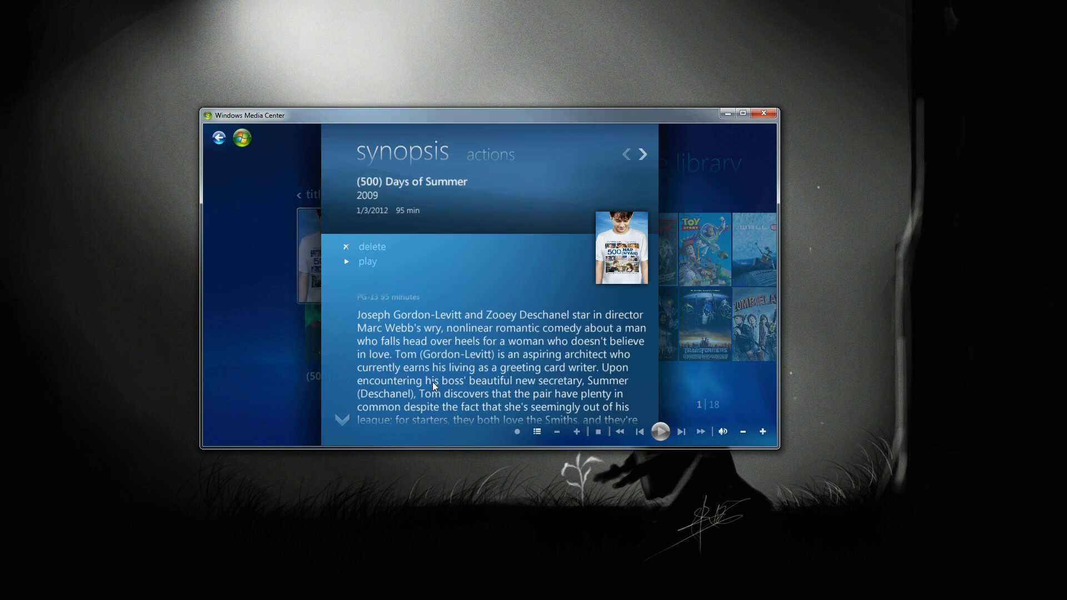
pyautogui.scroll(-5, 432, 382)
pyautogui.scroll(5, 371, 392)
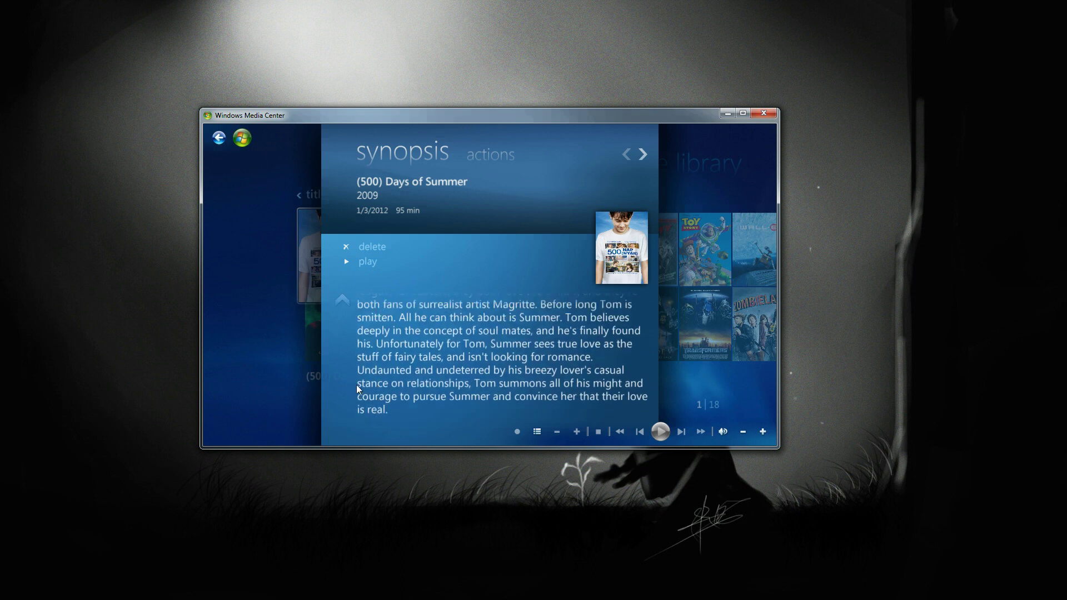
pyautogui.click(215, 144)
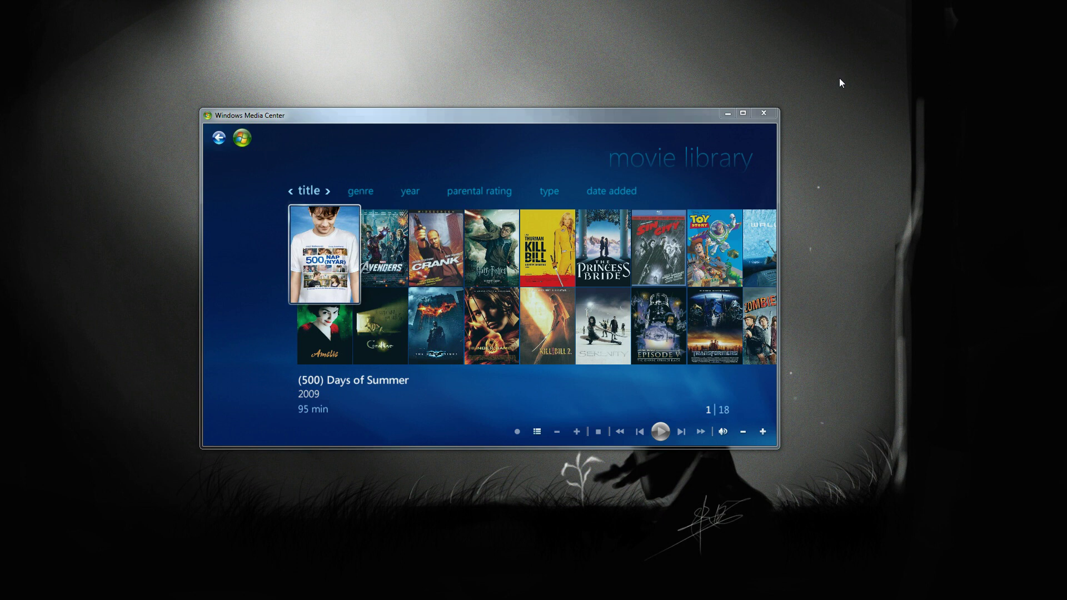
pyautogui.click(763, 112)
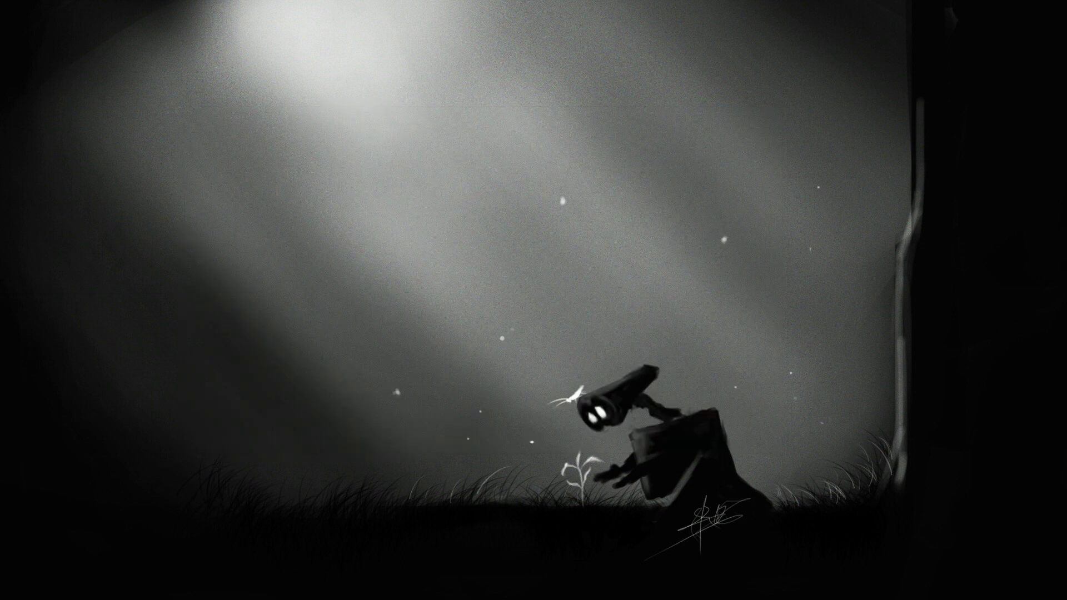
# Switch to Ceton Companion on the phone emulator and browse New PC's movie gallery by newest additions and by title.
pyautogui.click(328, 131)
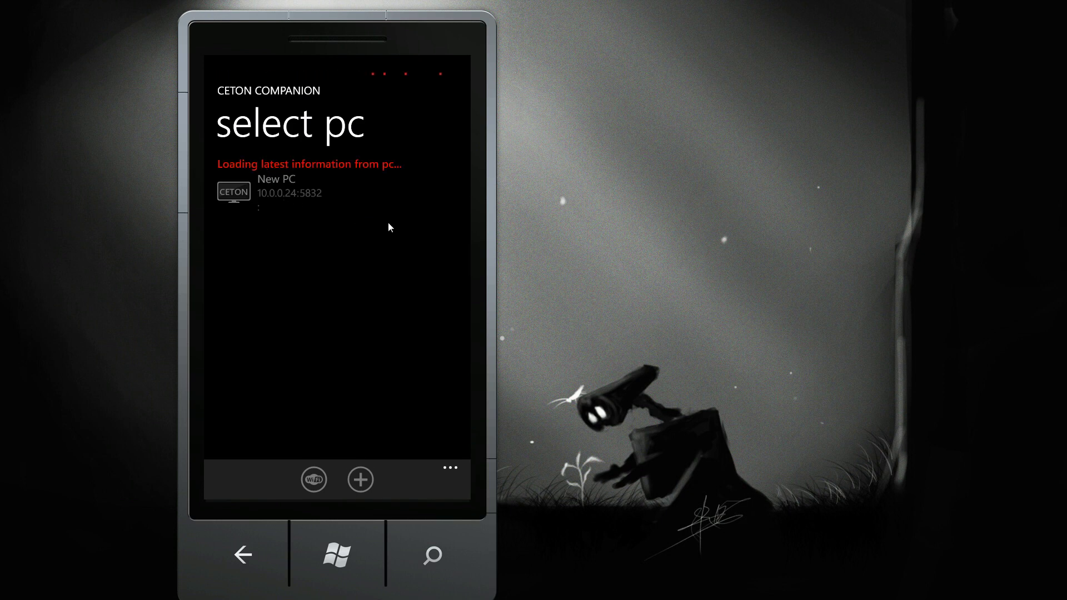
pyautogui.moveTo(315, 269); pyautogui.dragTo(171, 264)
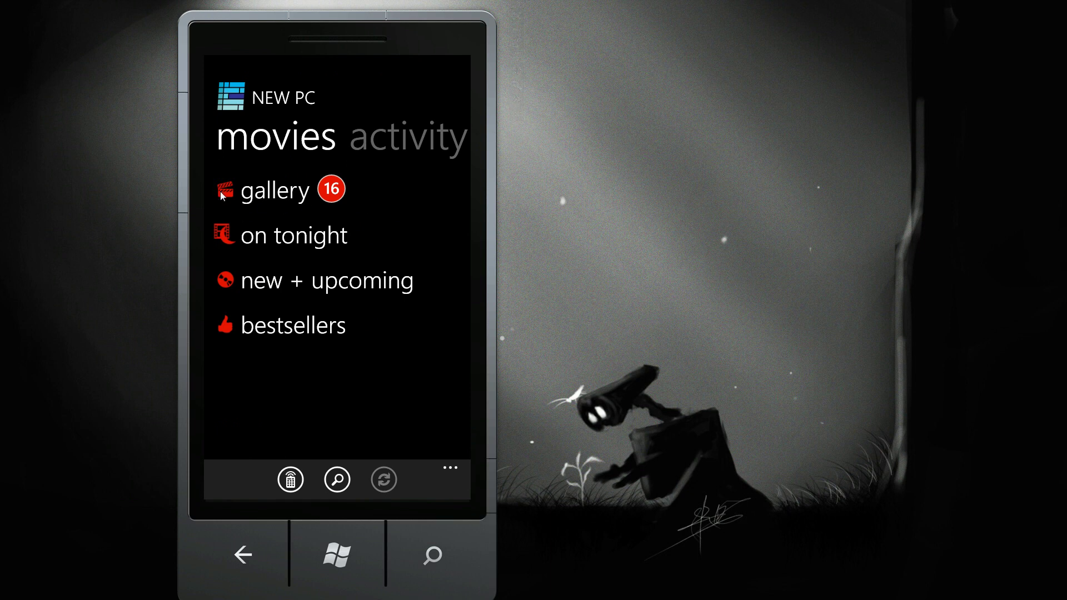
pyautogui.click(284, 201)
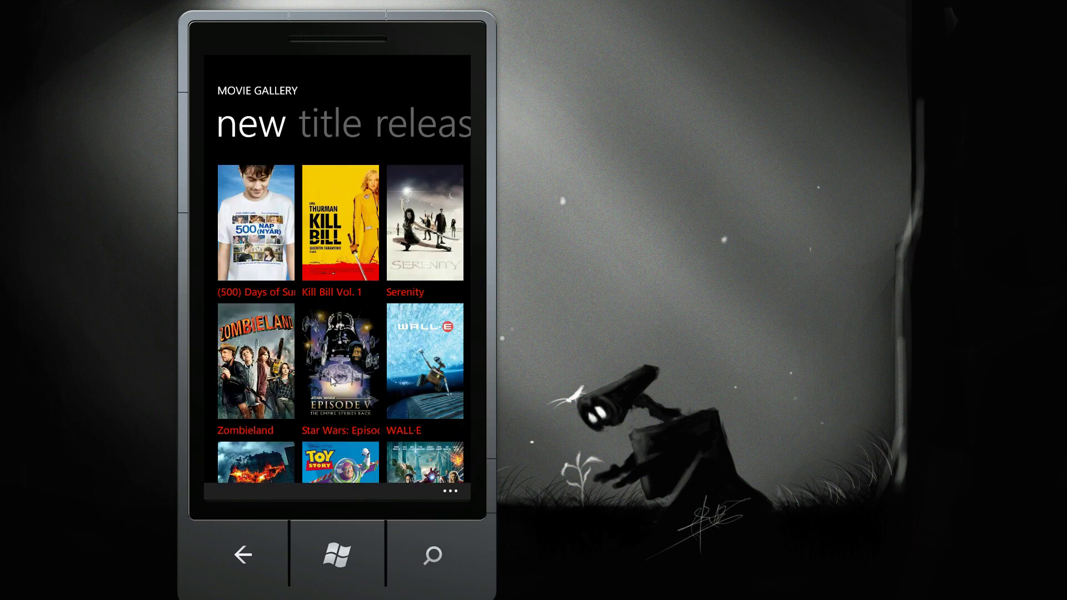
pyautogui.moveTo(349, 452); pyautogui.dragTo(362, 385)
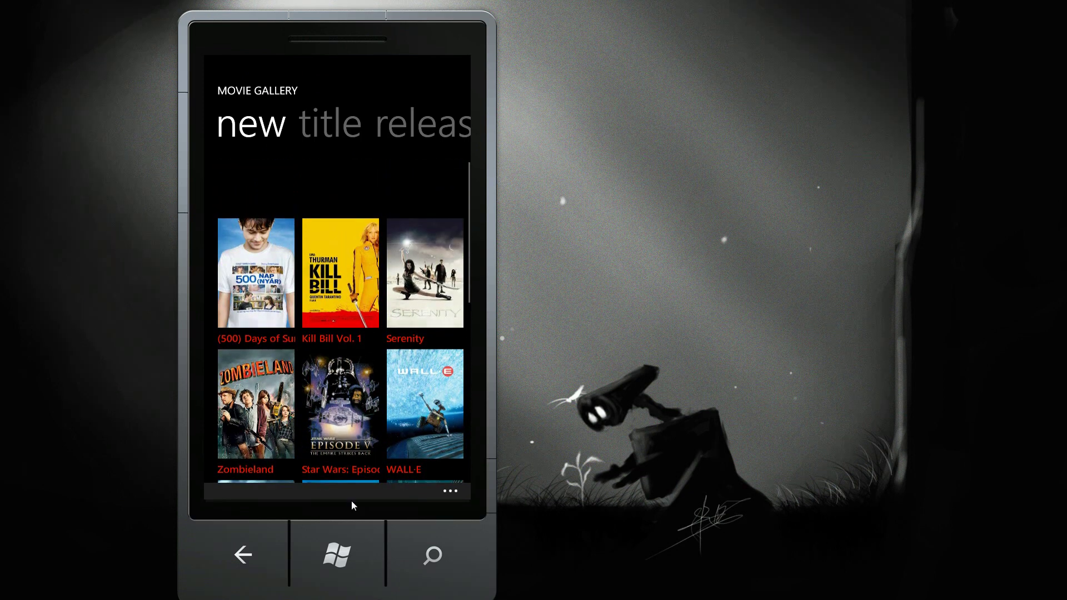
pyautogui.moveTo(433, 444); pyautogui.dragTo(402, 270)
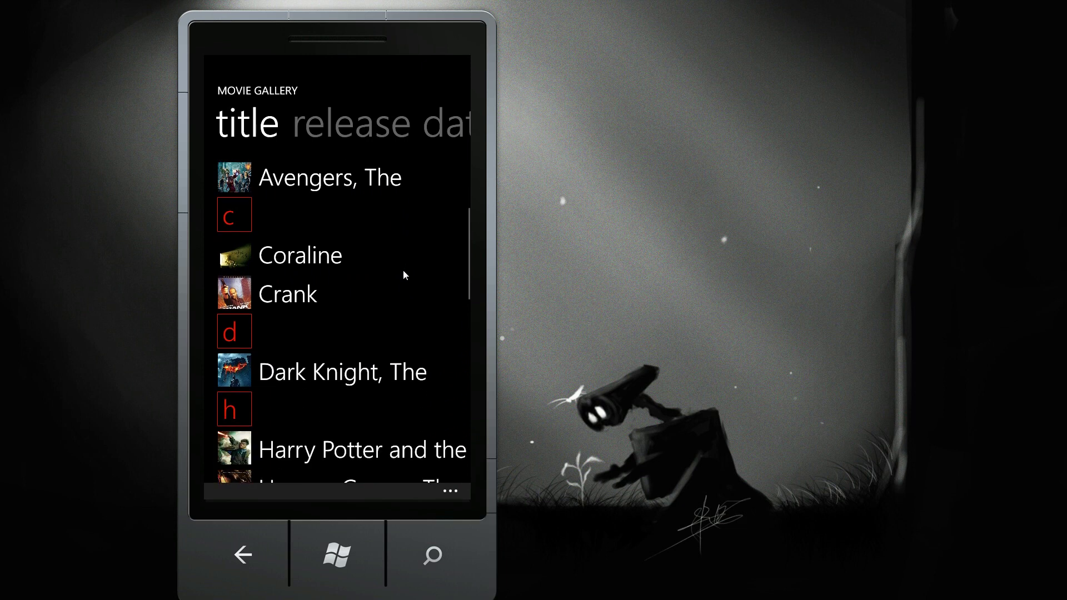
# Open Coraline from the title list, check its details and cast + crew pages, and move the phone emulator out of view.
pyautogui.click(256, 299)
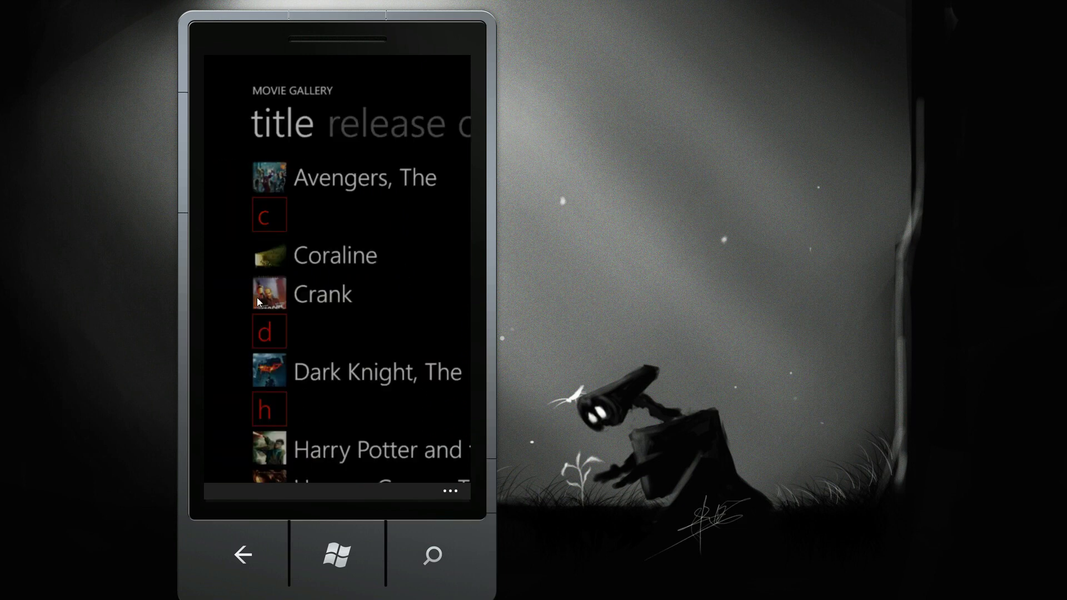
pyautogui.click(246, 555)
pyautogui.click(292, 260)
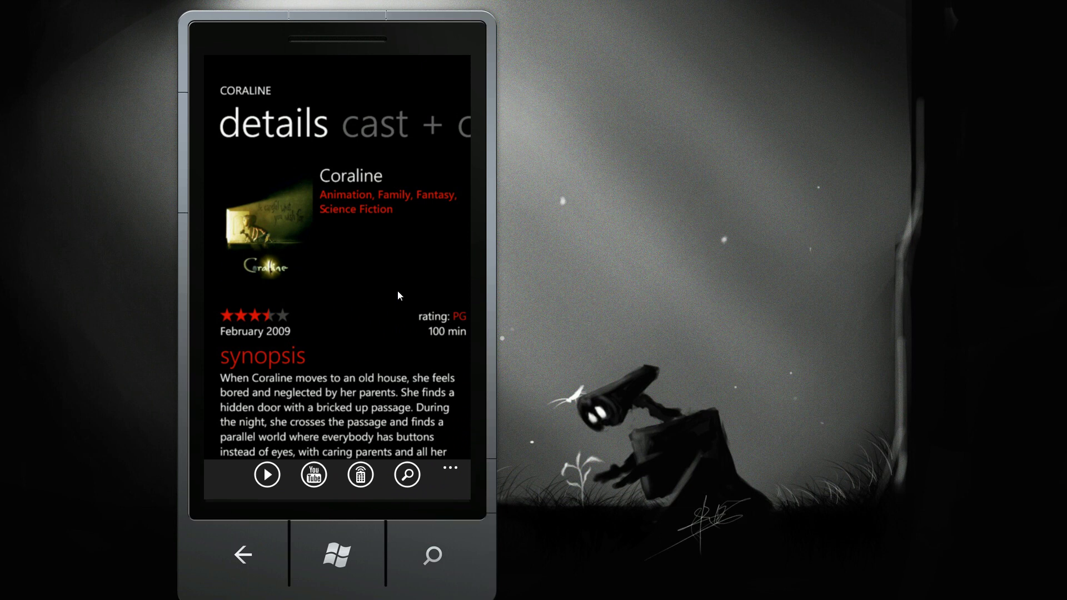
pyautogui.moveTo(428, 357); pyautogui.dragTo(252, 369)
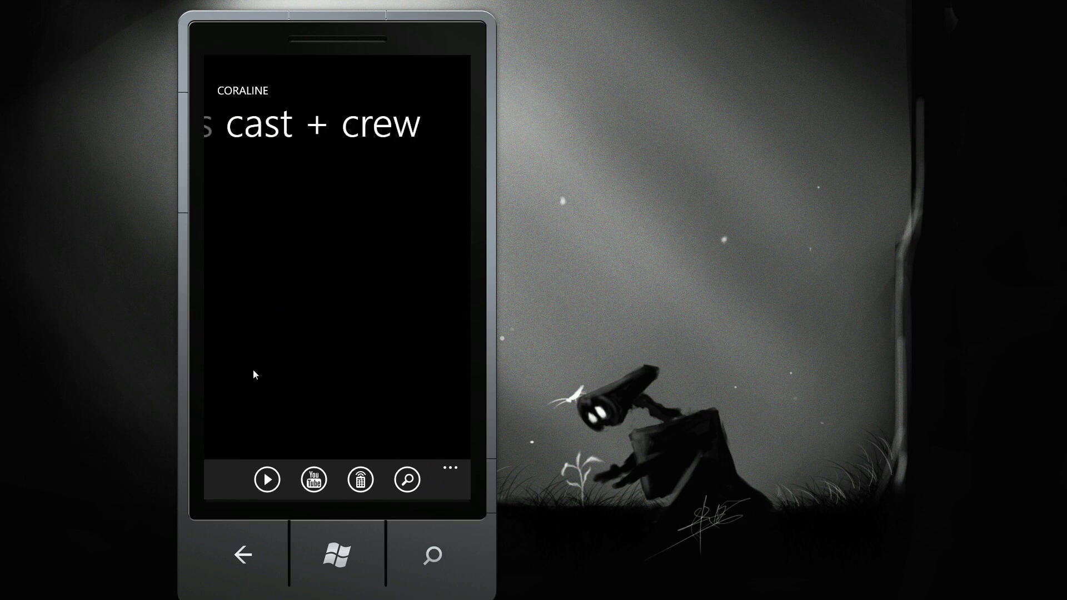
pyautogui.moveTo(398, 335); pyautogui.dragTo(268, 345)
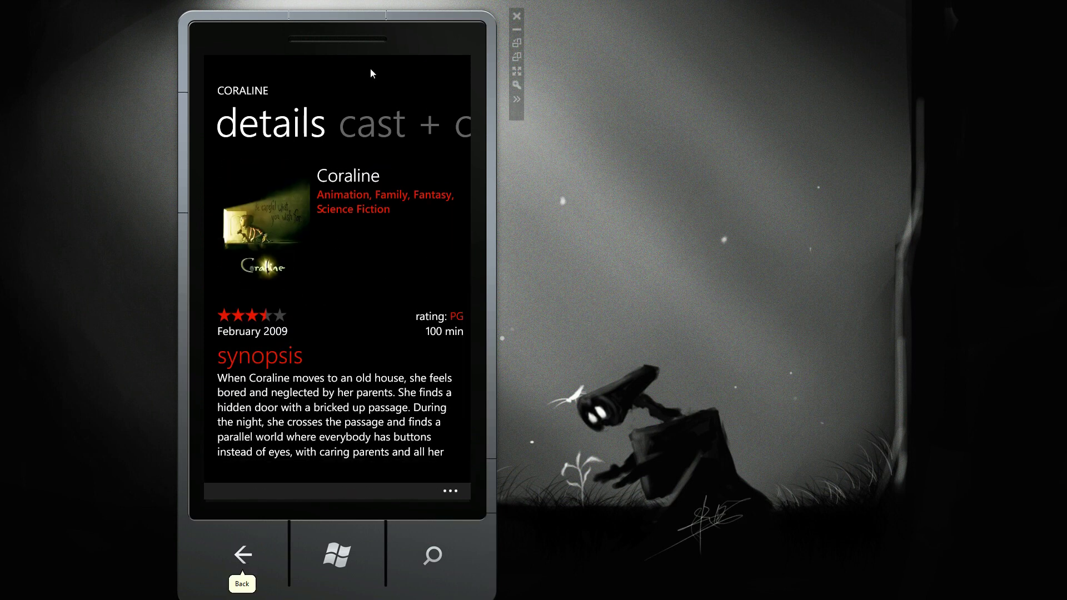
pyautogui.click(243, 554)
pyautogui.moveTo(384, 45); pyautogui.dragTo(0, 44)
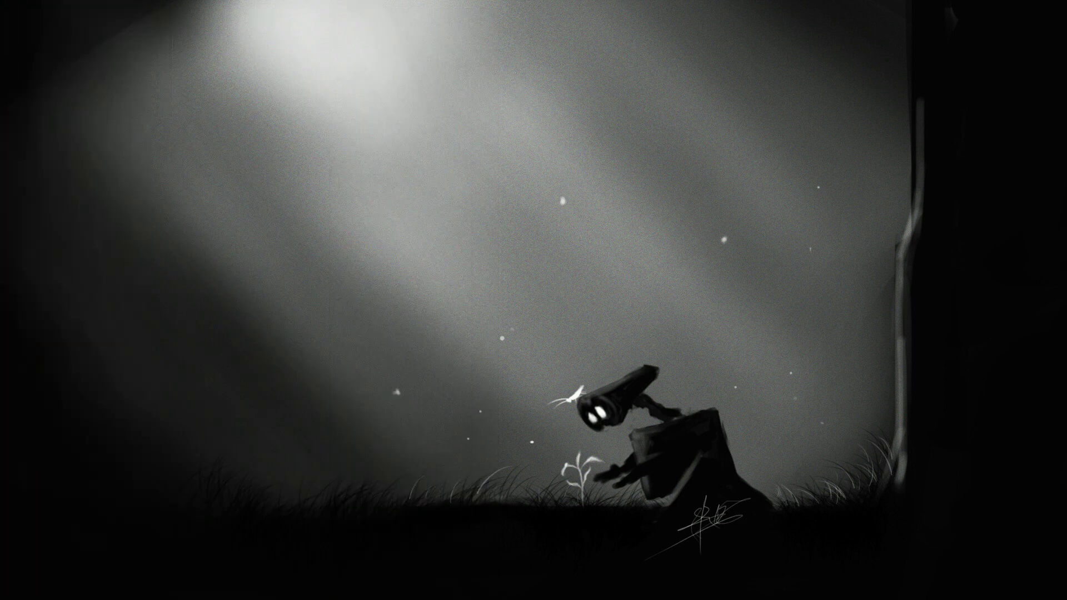